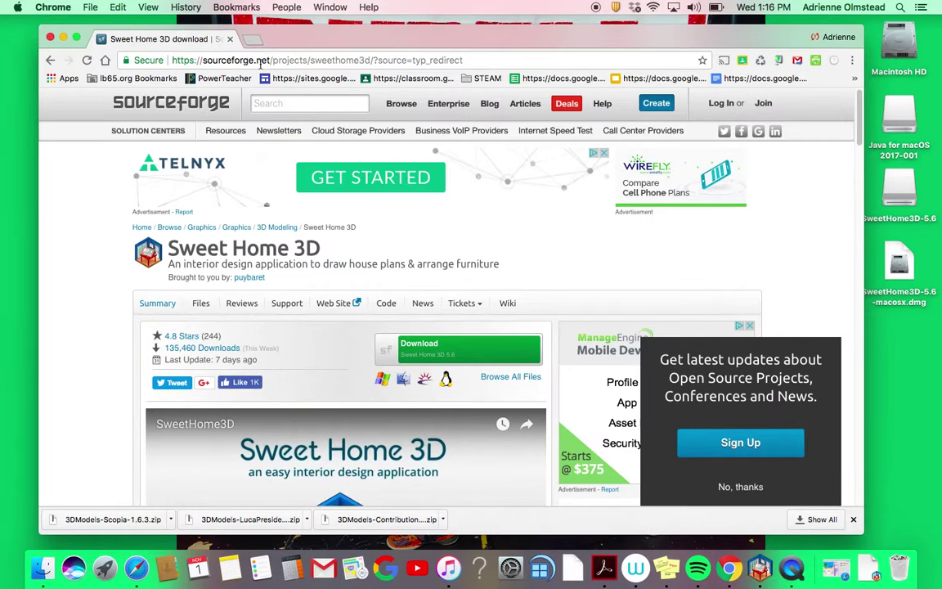
left_click(238, 59)
type("www.sweet")
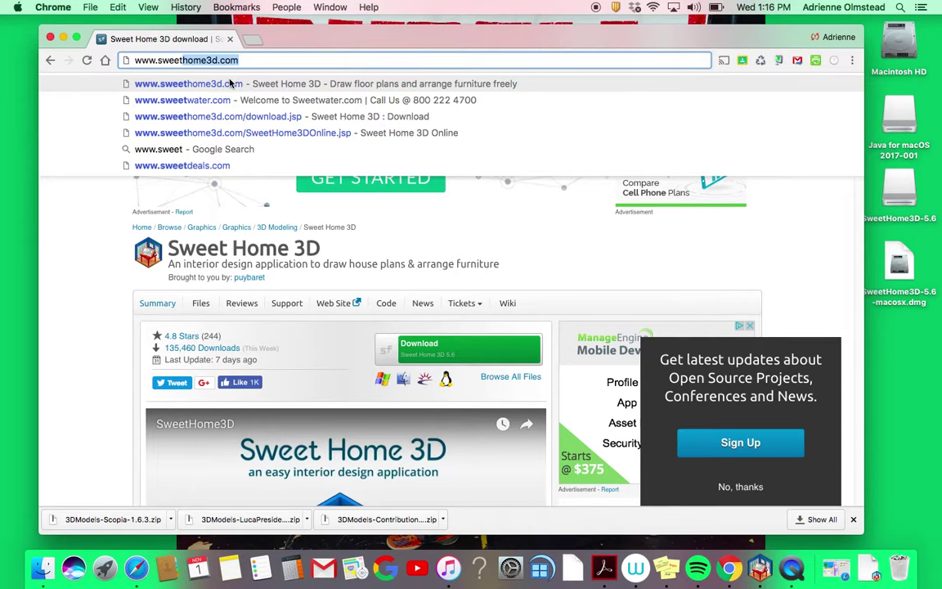
key("Return")
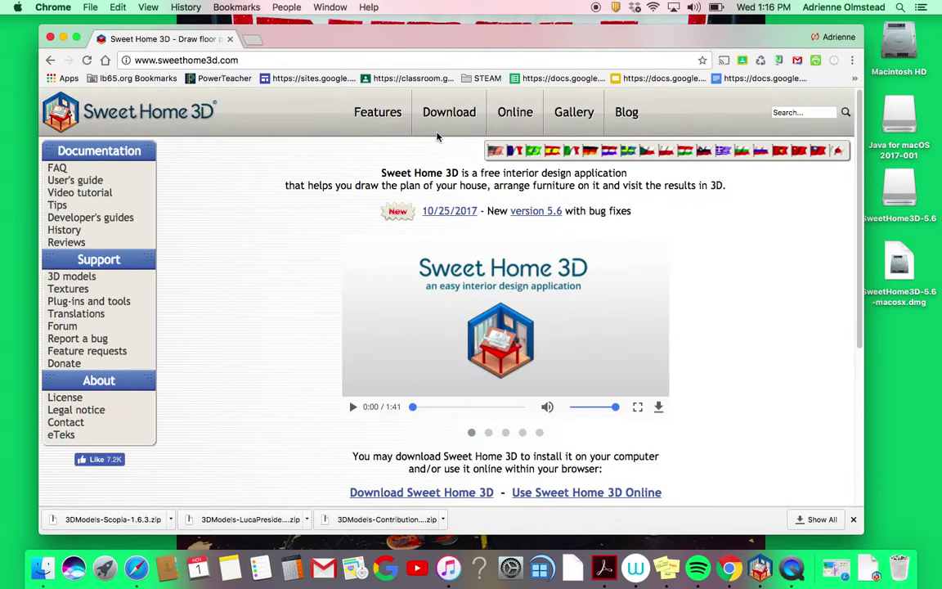
left_click(449, 112)
scroll(437, 395, "down", 3)
scroll(437, 394, "down", 5)
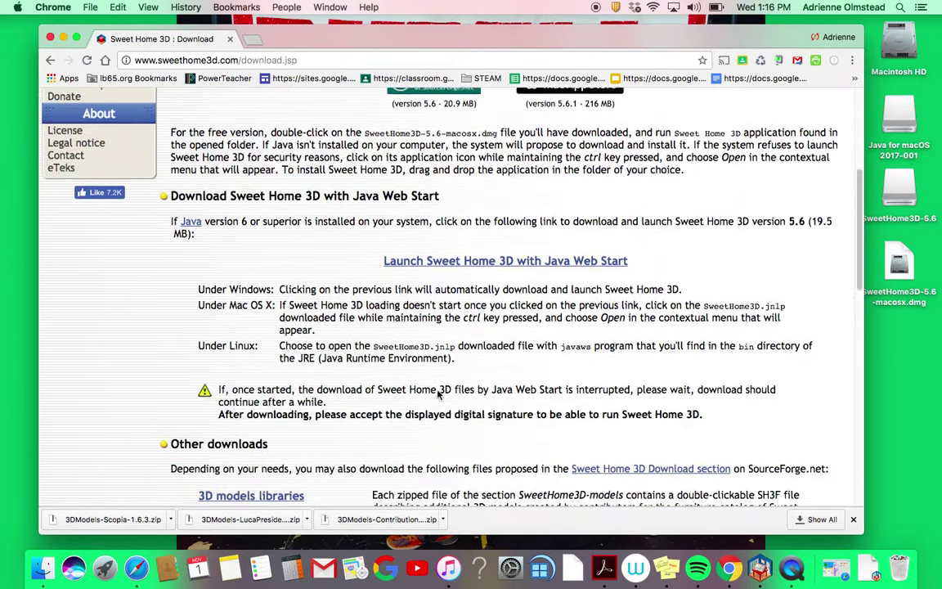
left_click(446, 455)
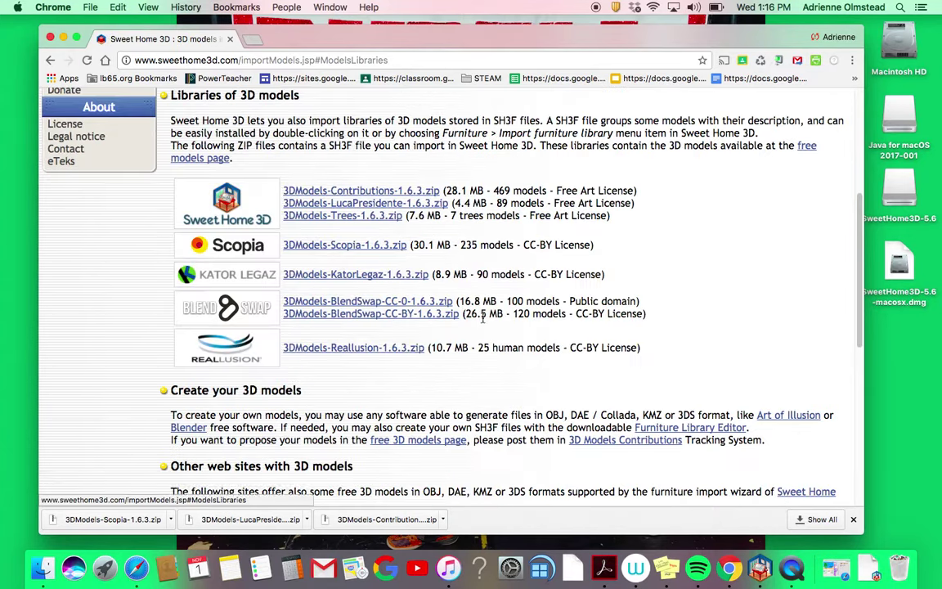
scroll(430, 417, "down", 2)
scroll(431, 417, "down", 4)
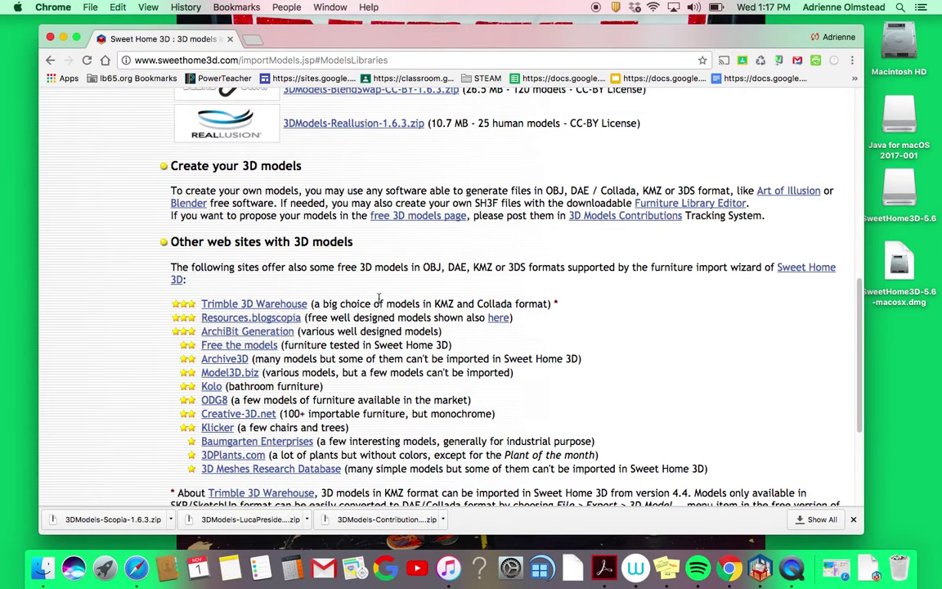
scroll(379, 298, "down", 2)
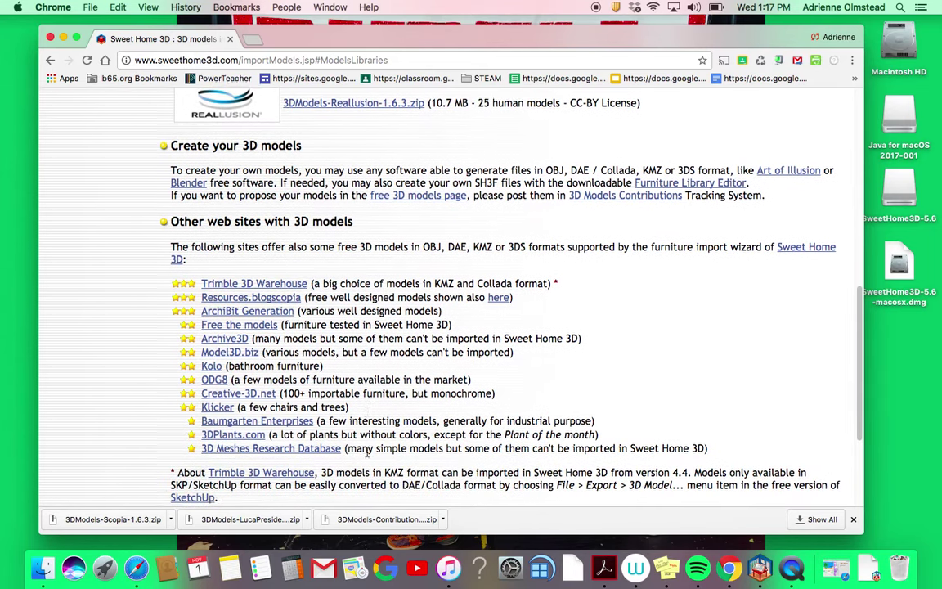
scroll(377, 417, "up", 3)
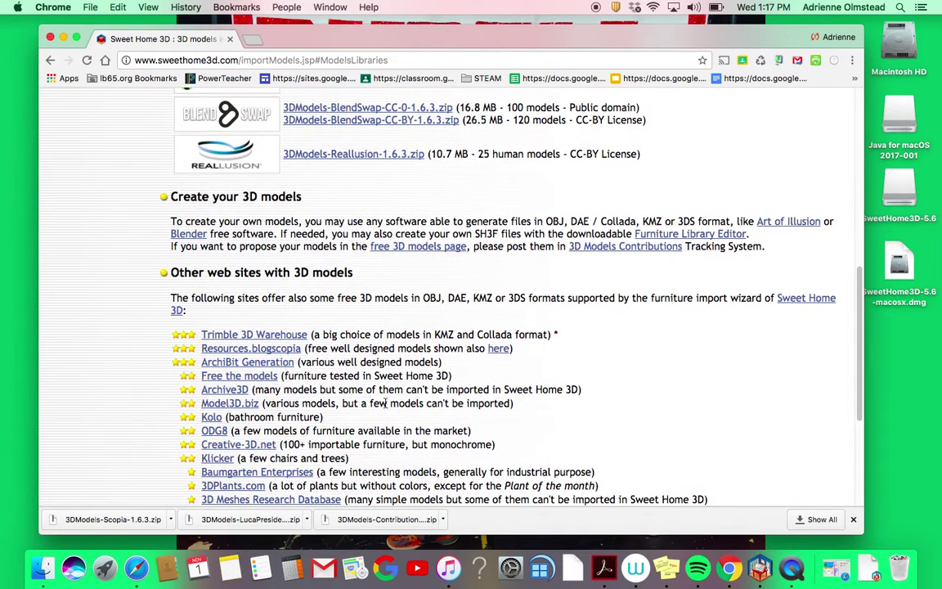
Step: Minimize Chrome, bring Sweet Home 3D forward moved to the upper left, and open its Furniture menu
left_click(64, 40)
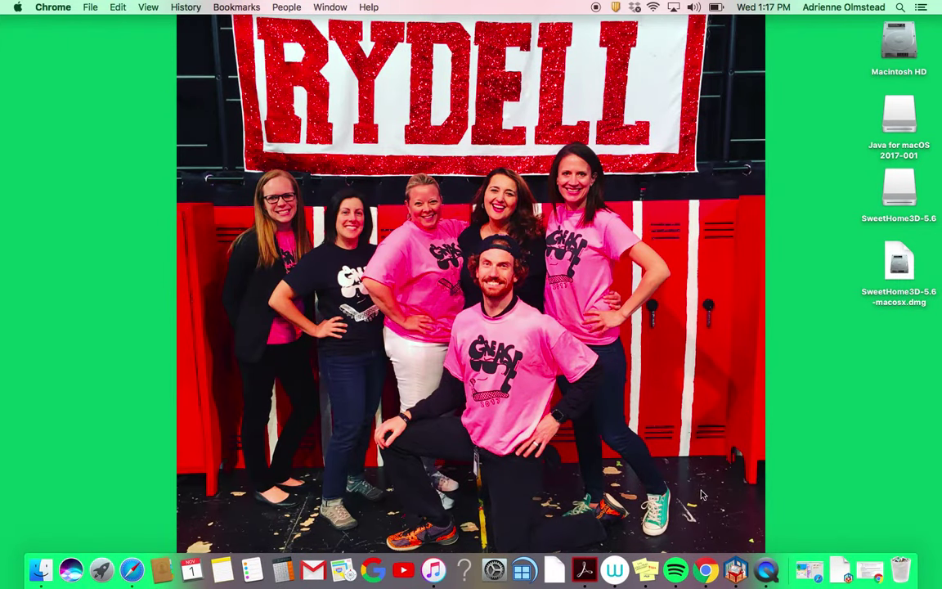
left_click(736, 570)
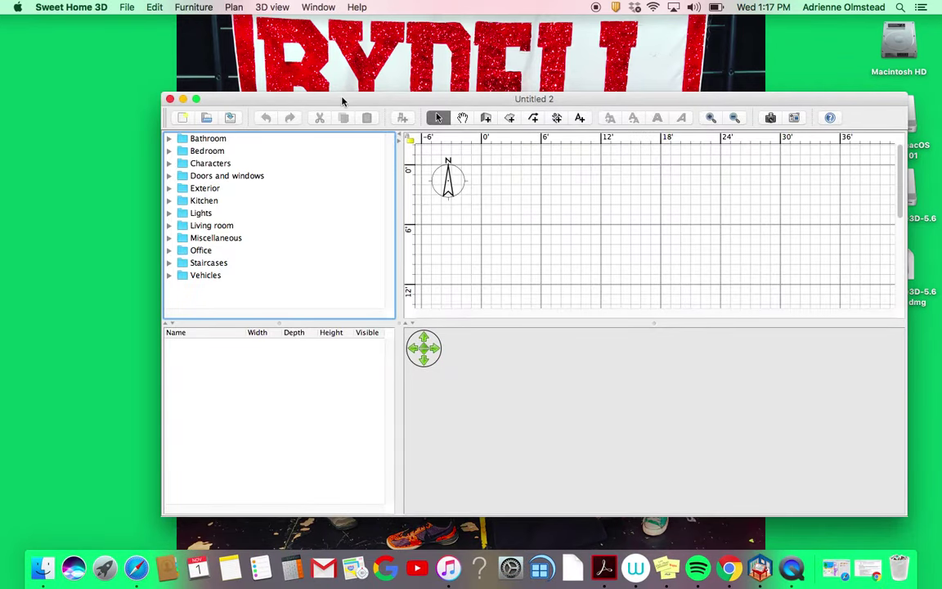
left_click_drag(343, 101, 211, 65)
left_click(173, 35)
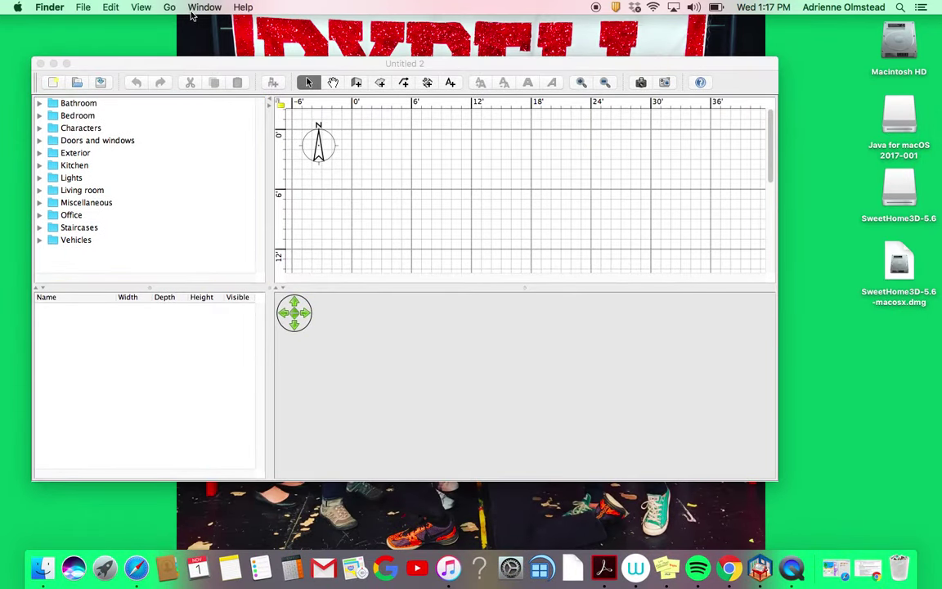
left_click(186, 67)
left_click(194, 8)
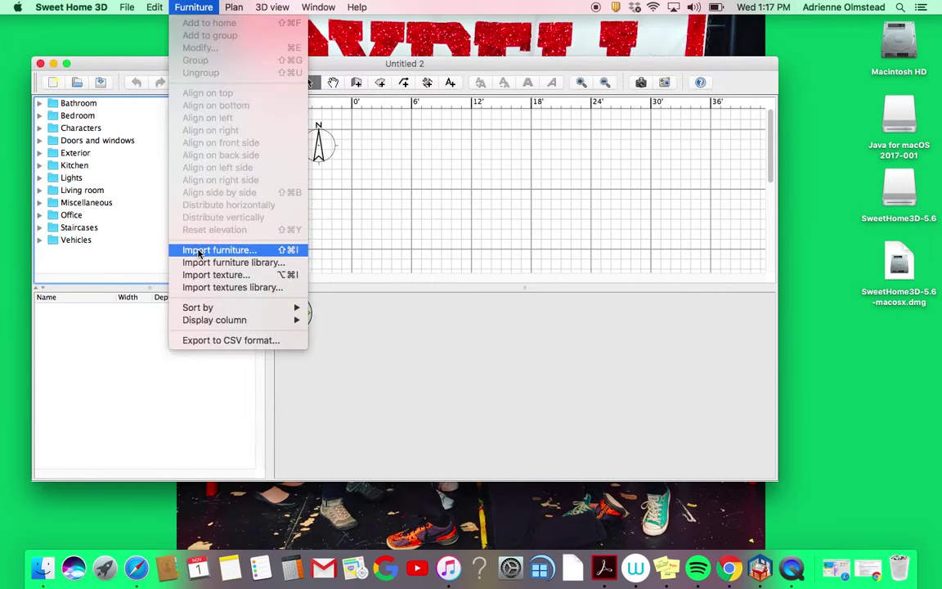
Step: Start a furniture library import and browse the file chooser to the Downloads folder
left_click(416, 143)
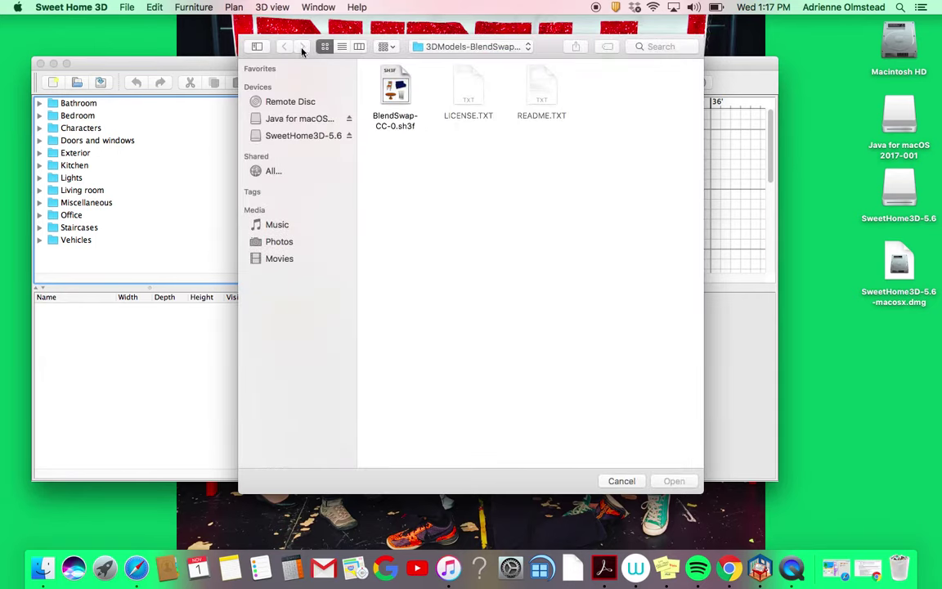
left_click(256, 47)
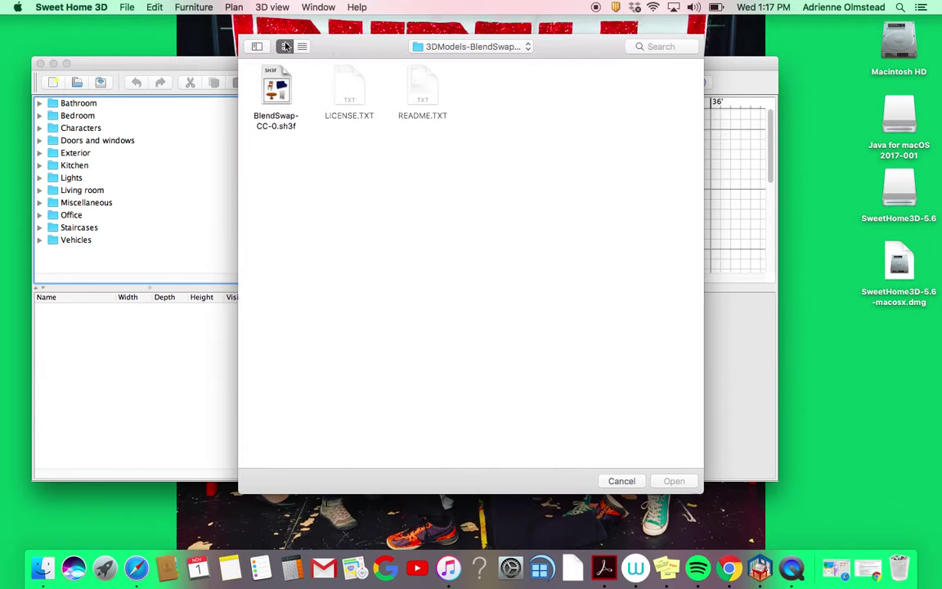
left_click(471, 47)
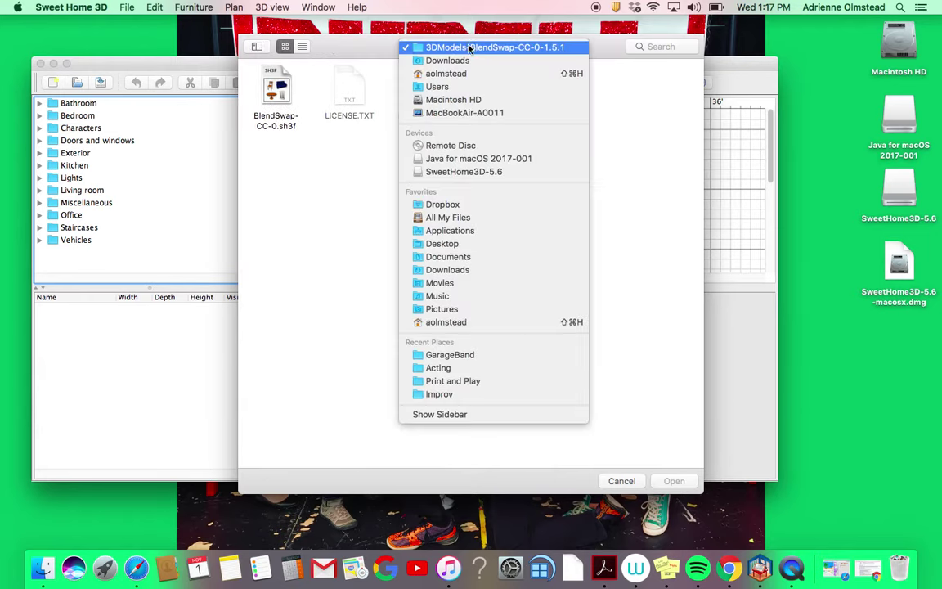
left_click(462, 65)
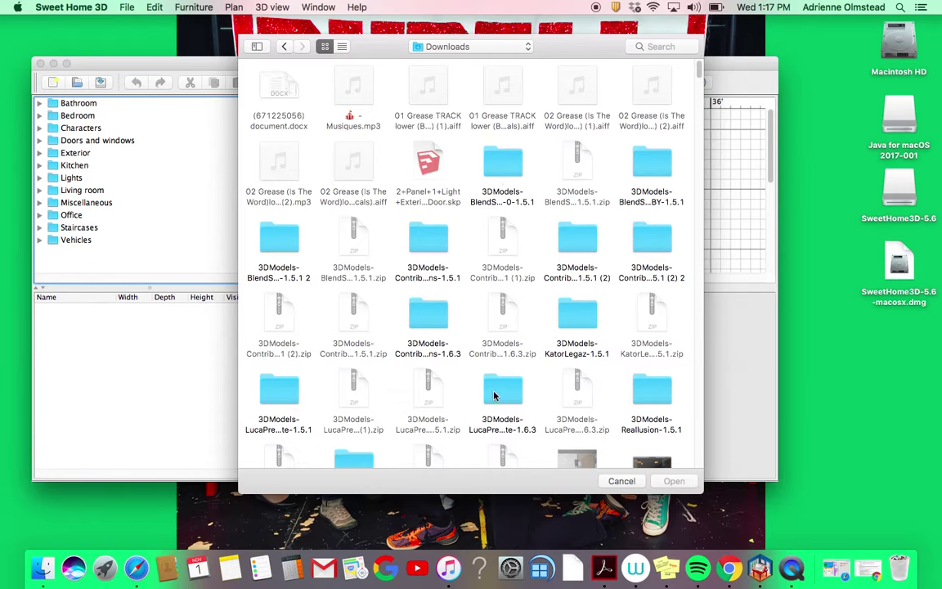
scroll(508, 408, "down", 6)
scroll(507, 415, "up", 4)
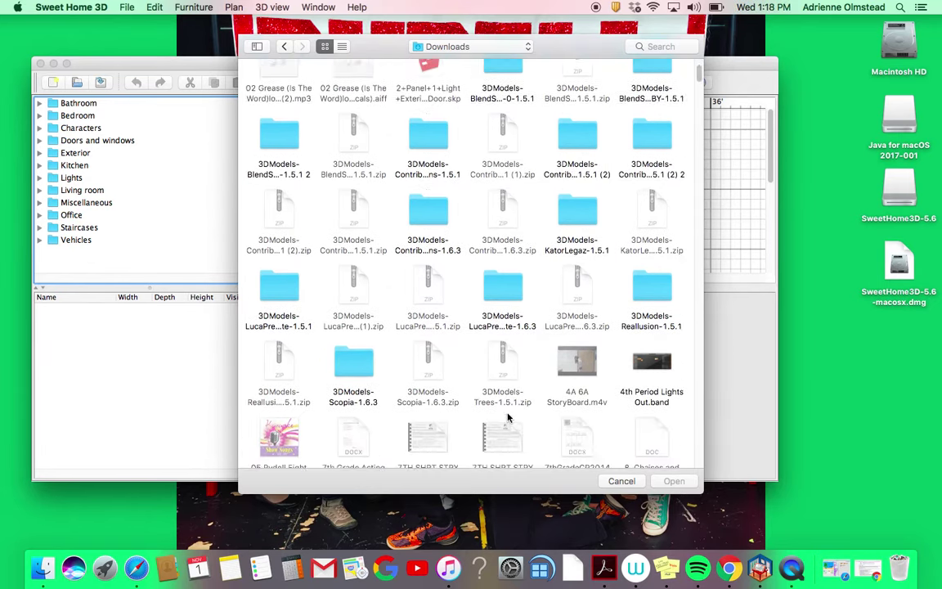
scroll(508, 417, "up", 4)
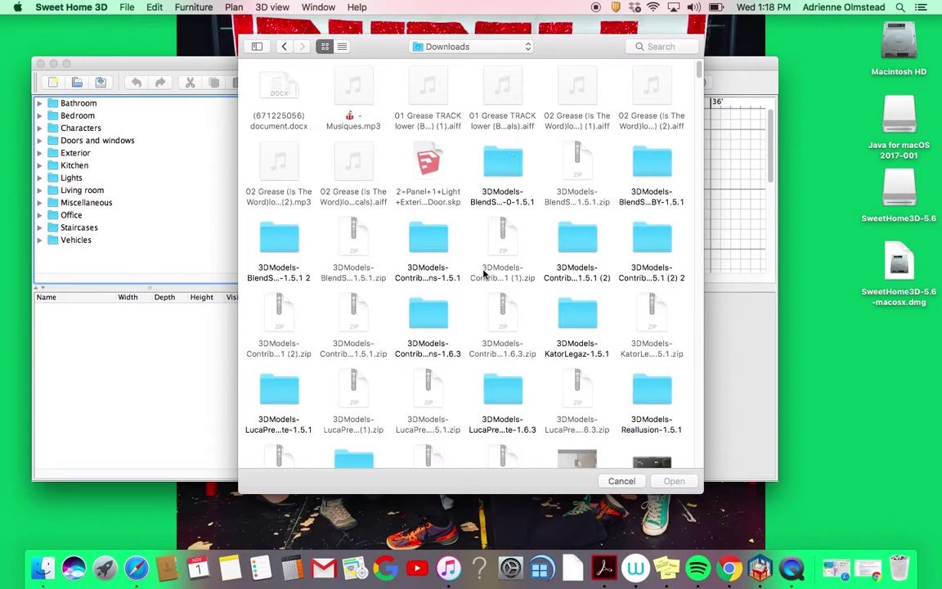
Step: Import BlendSwap-CC-0.sh3f from the 3DModels-BlendSwap-CC-0-1.5.1 folder, replacing the existing library
double_click(505, 161)
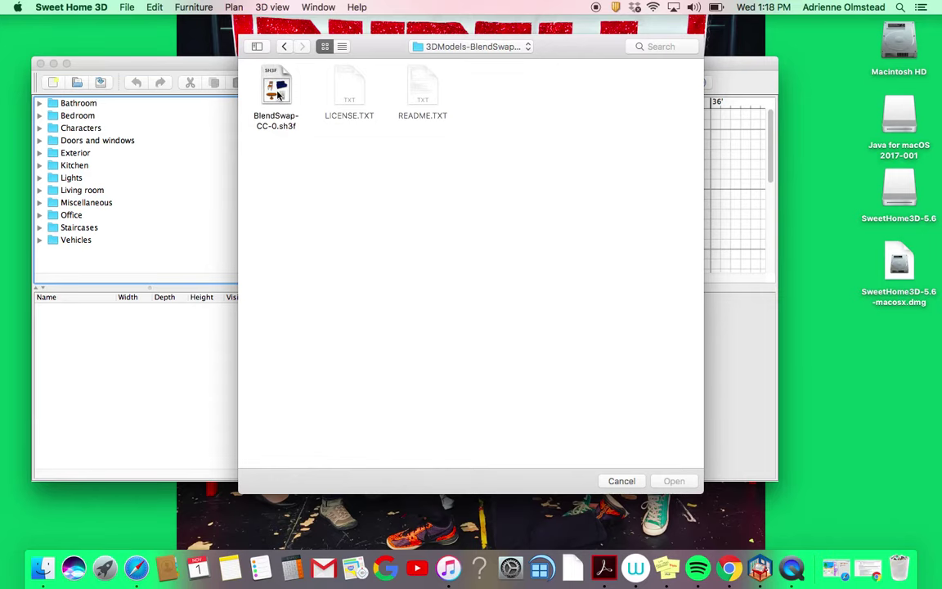
double_click(271, 86)
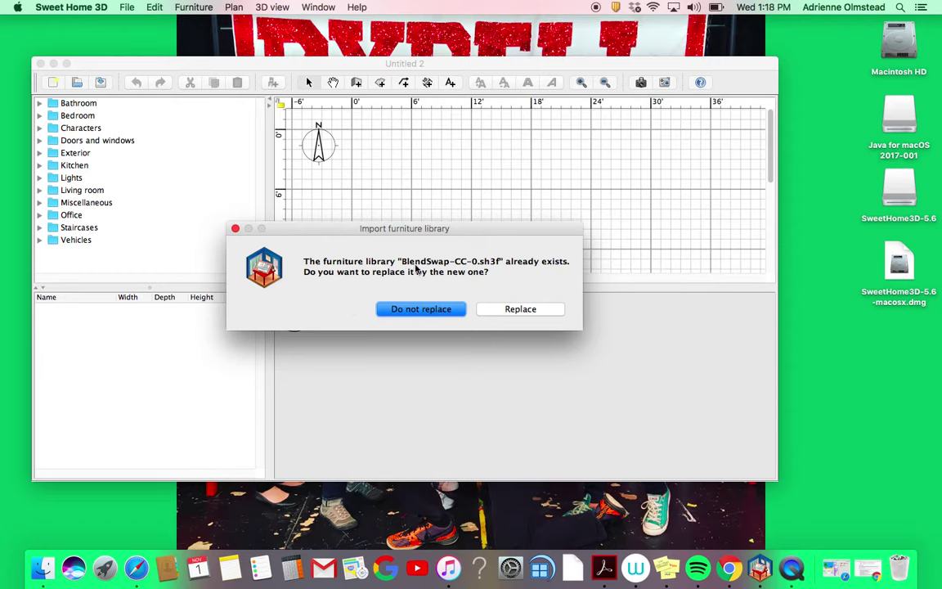
left_click(513, 312)
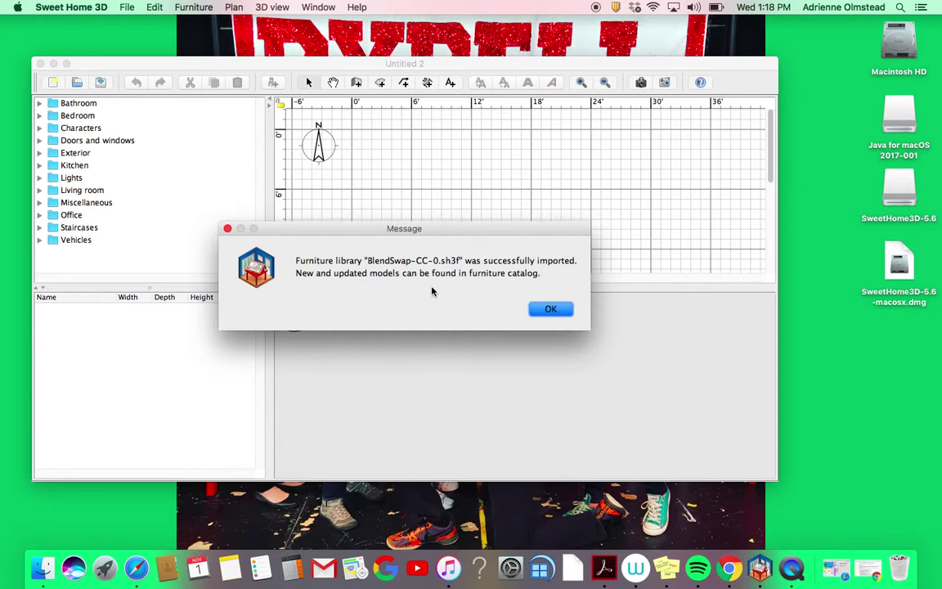
left_click(551, 310)
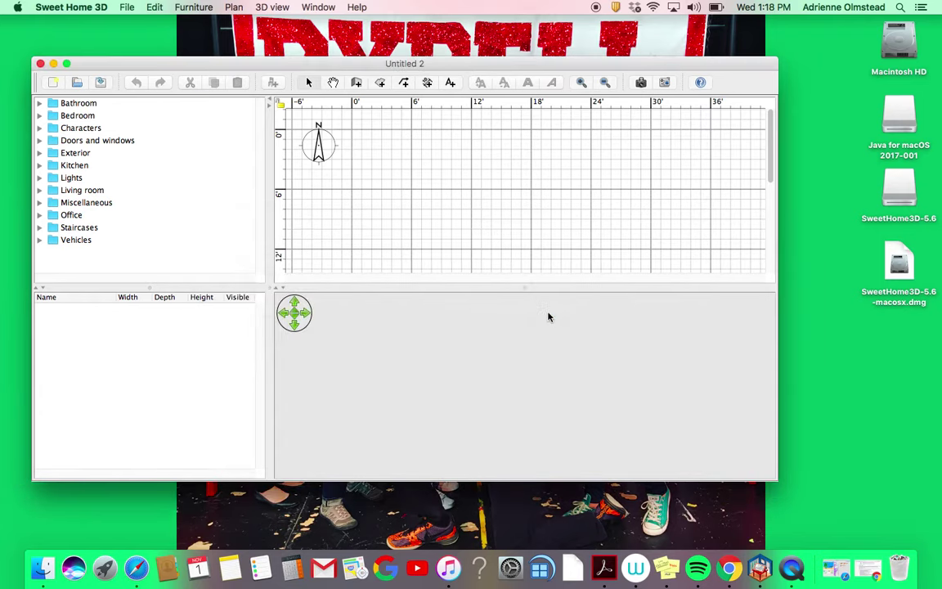
Step: Start another furniture library import with the file chooser pointed at Downloads
left_click_drag(211, 63, 204, 43)
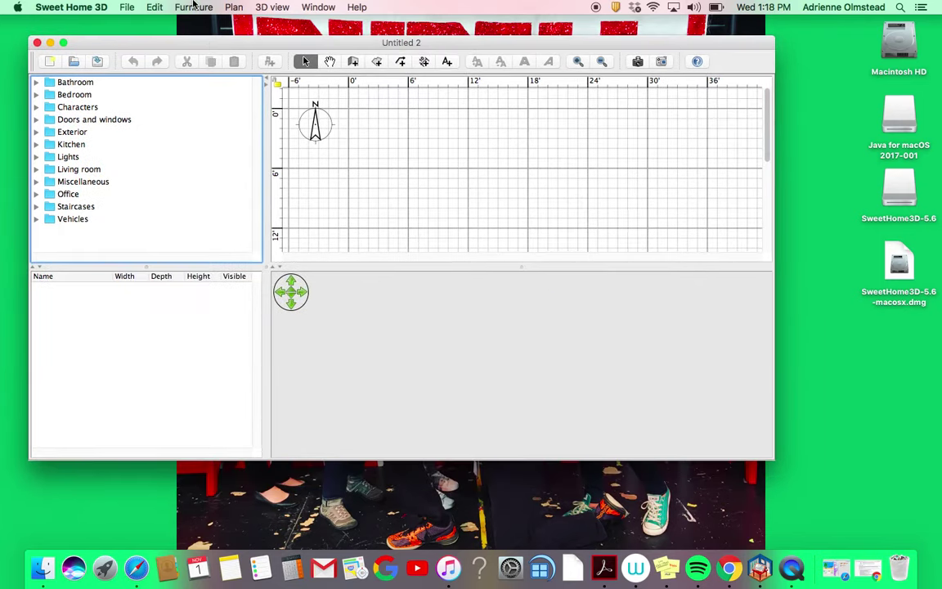
left_click(194, 8)
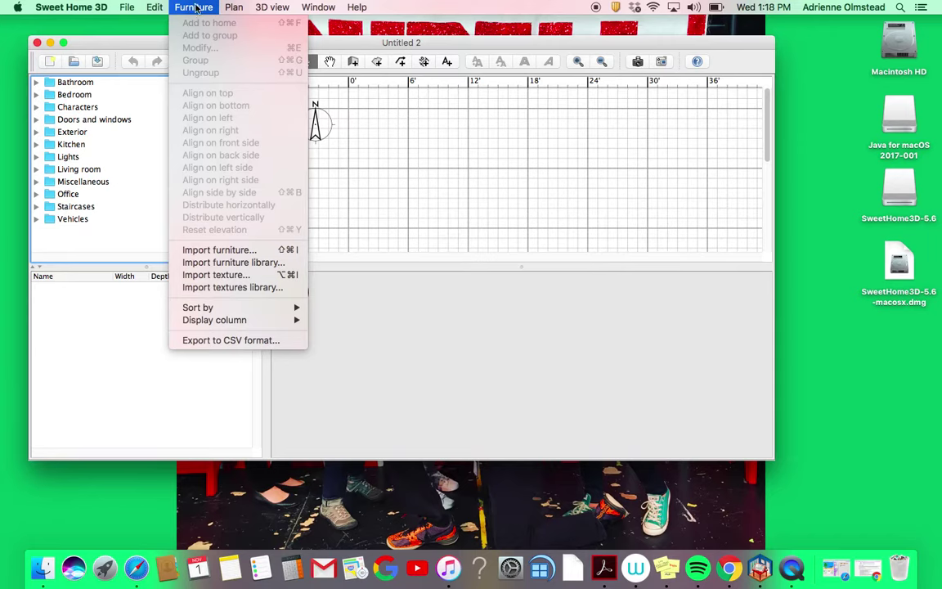
left_click(227, 262)
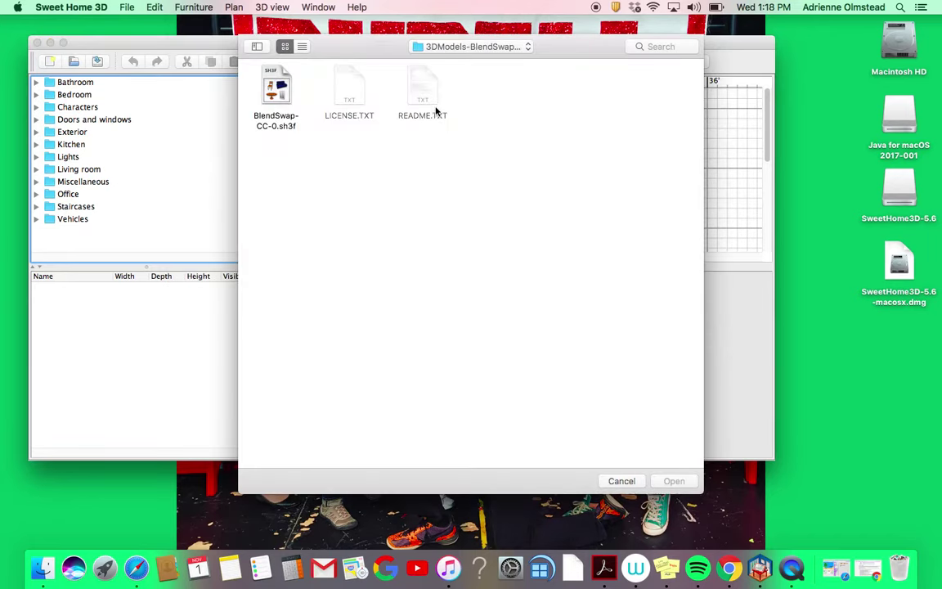
left_click(452, 47)
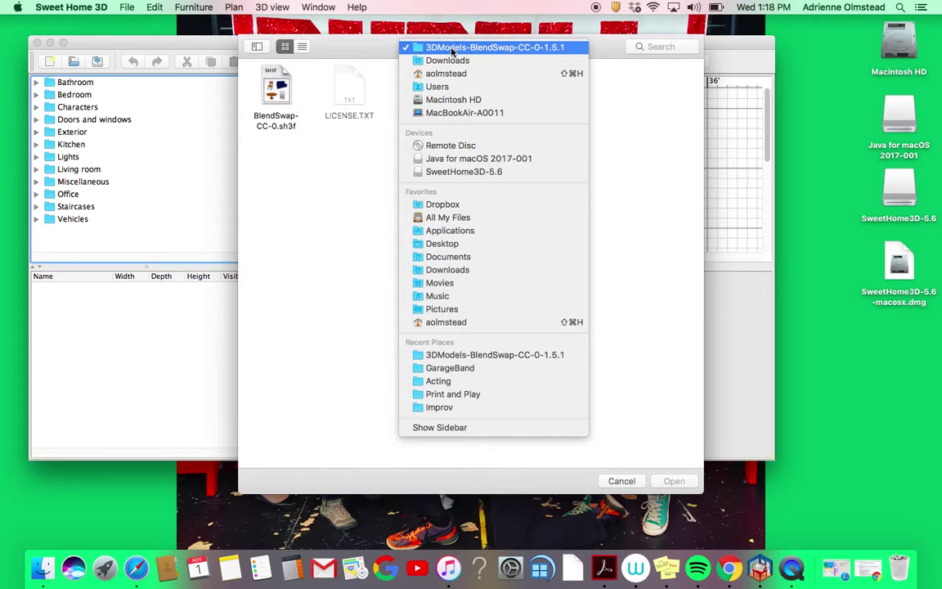
left_click(450, 61)
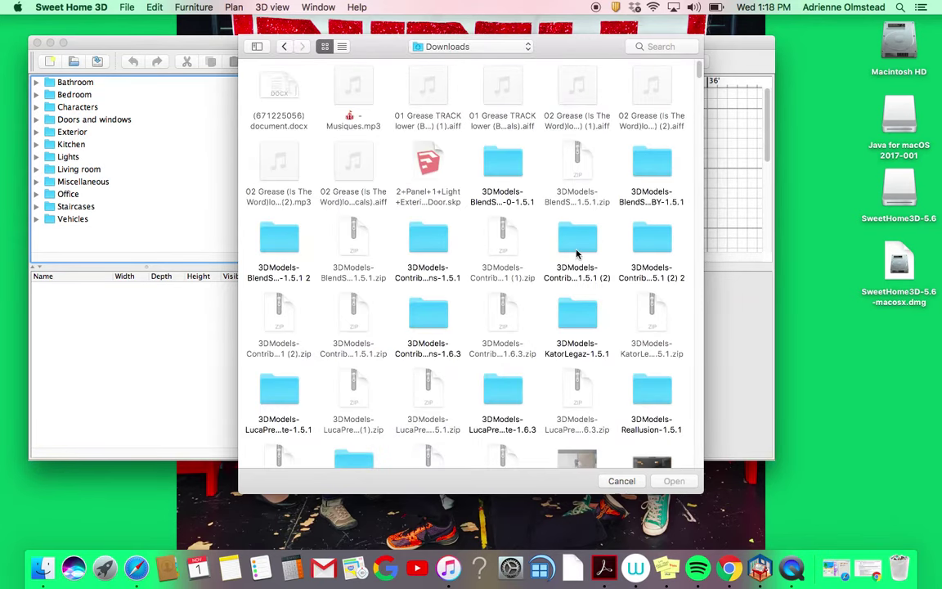
Step: Import KatorLegaz.sh3f from the 3DModels-KatorLegaz-1.5.1 folder, replacing the existing library
double_click(577, 315)
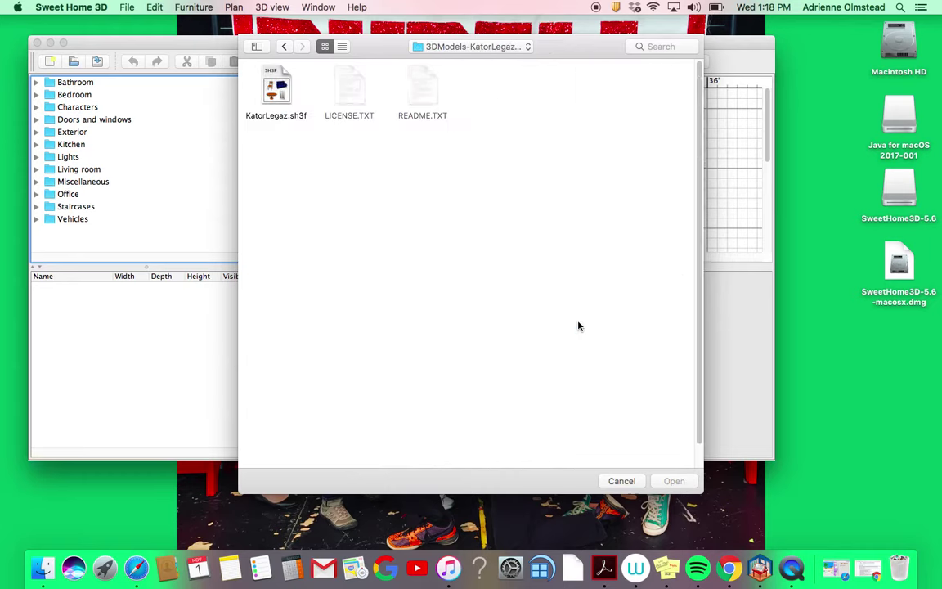
double_click(276, 87)
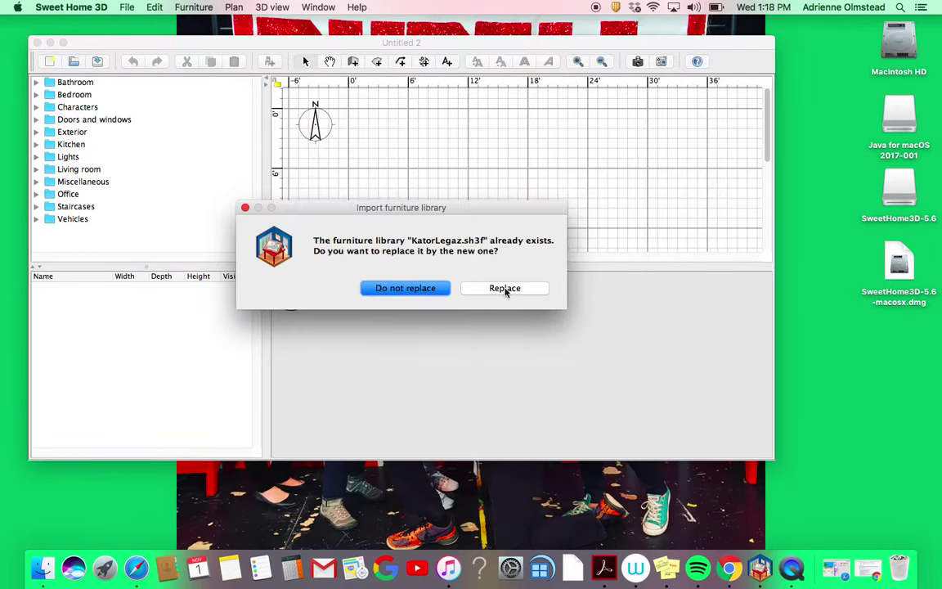
left_click(505, 289)
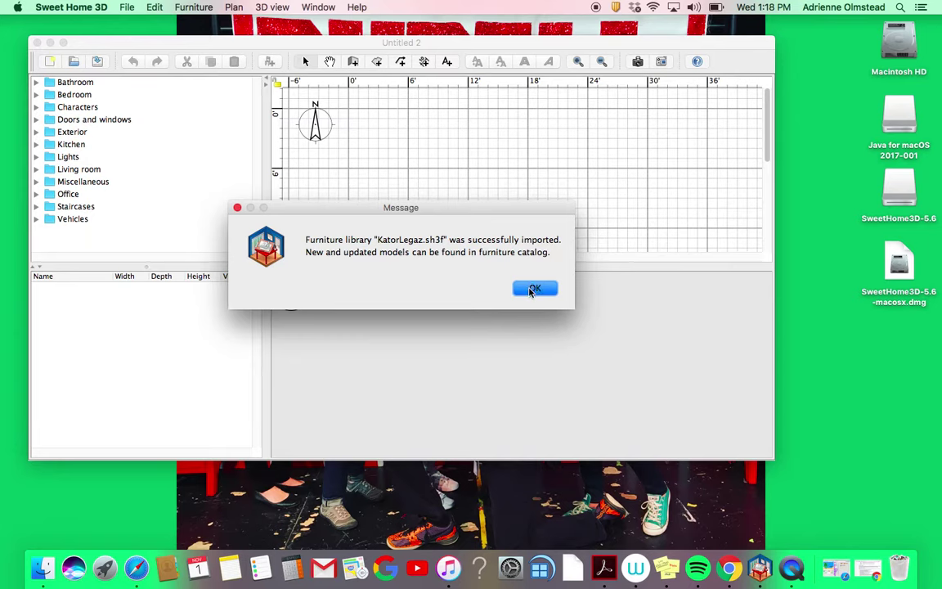
left_click(533, 289)
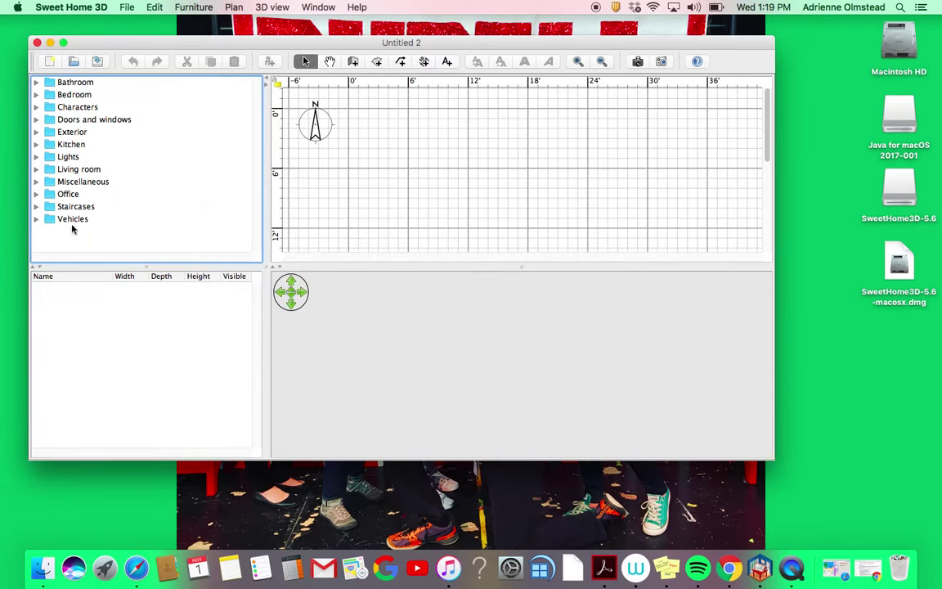
Step: Expand the Lights category to list its models, then start the Import furniture wizard
left_click(69, 157)
left_click(37, 157)
scroll(74, 229, "down", 10)
scroll(95, 231, "up", 7)
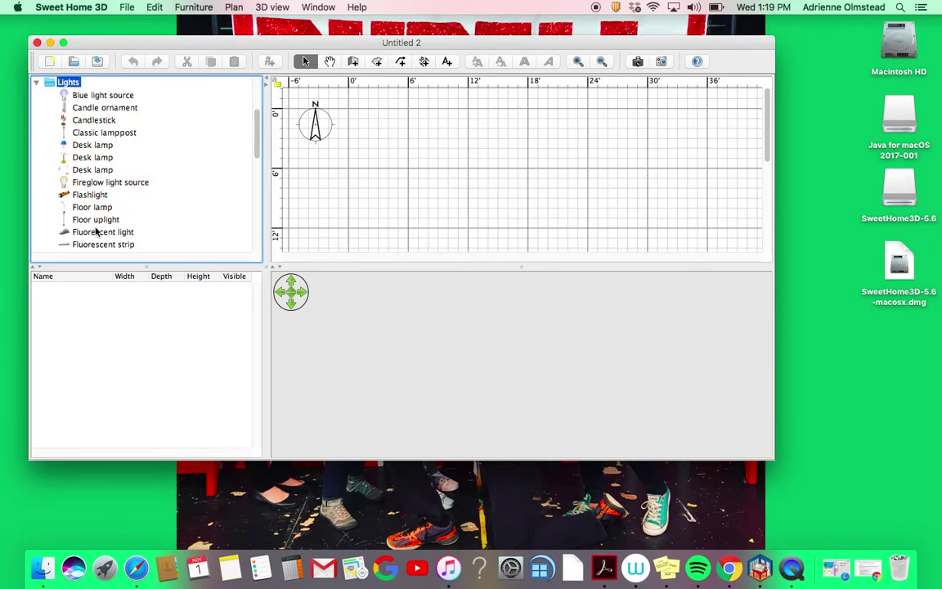
scroll(95, 232, "up", 3)
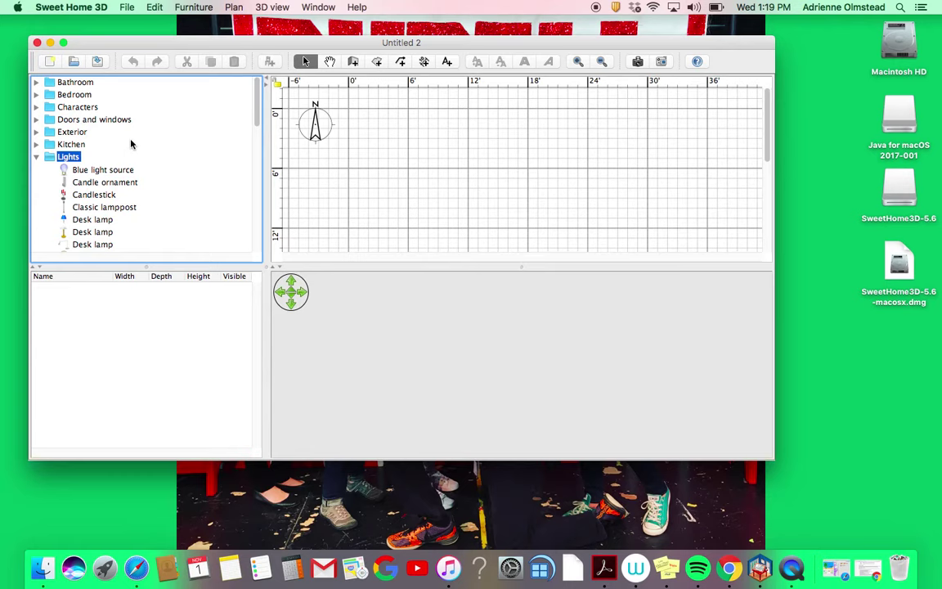
left_click(192, 8)
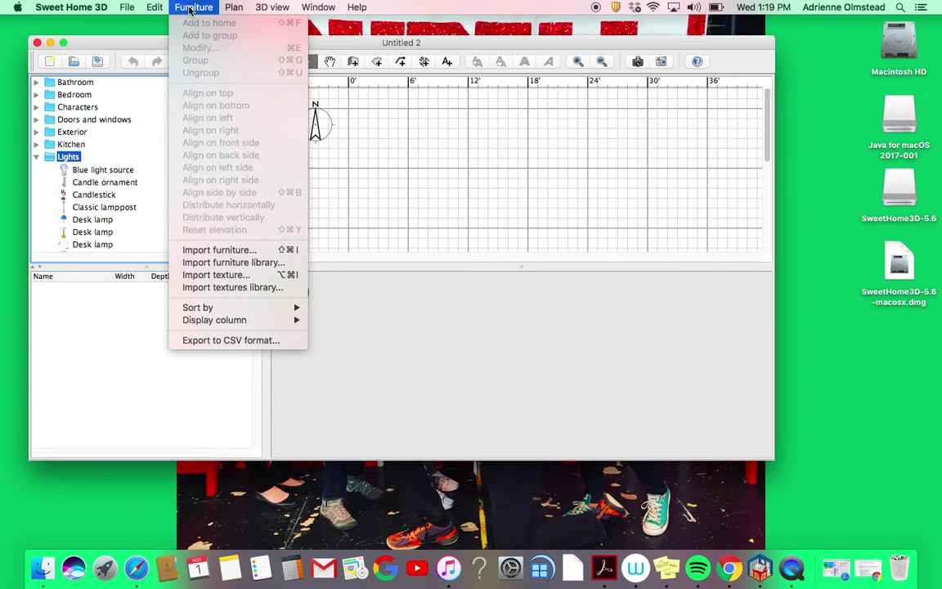
left_click(198, 252)
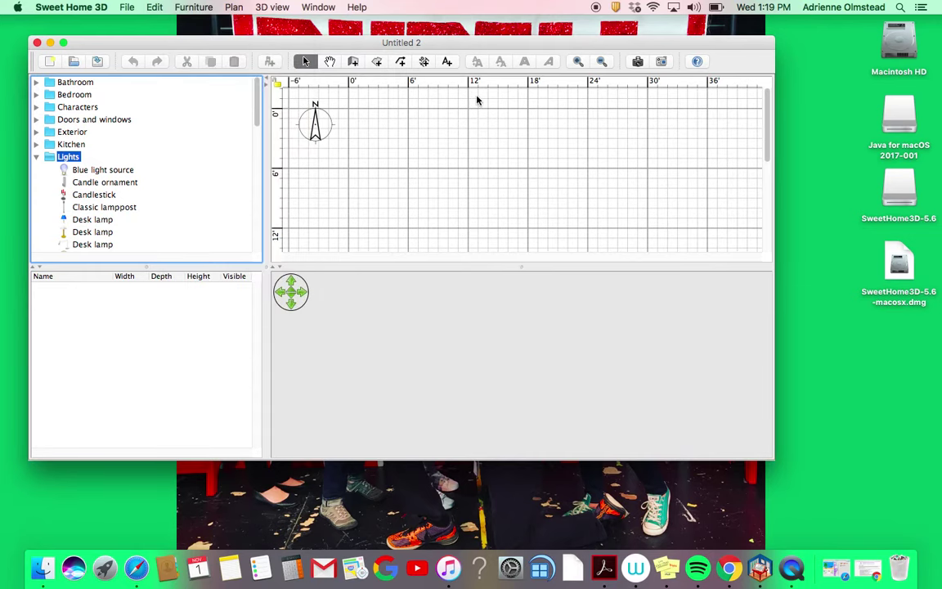